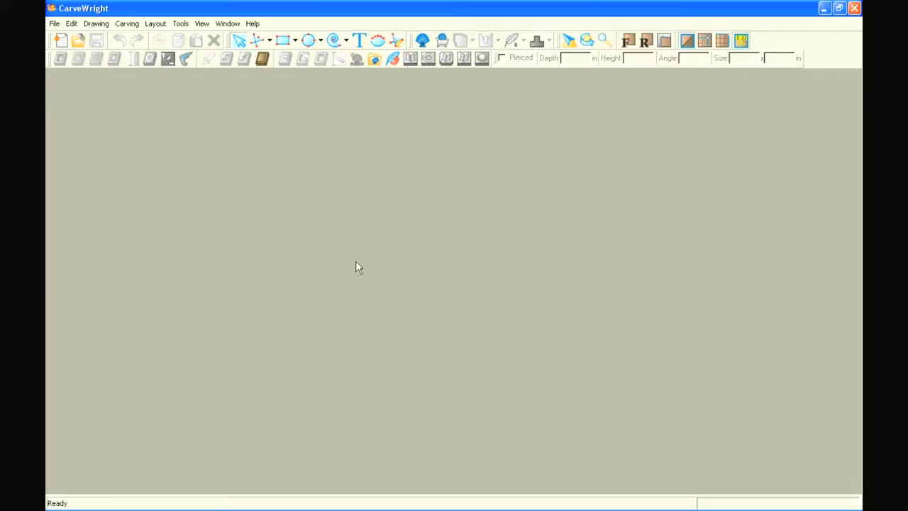
- Launch the STL Import Wizard from the File > Import menu
left_click(54, 24)
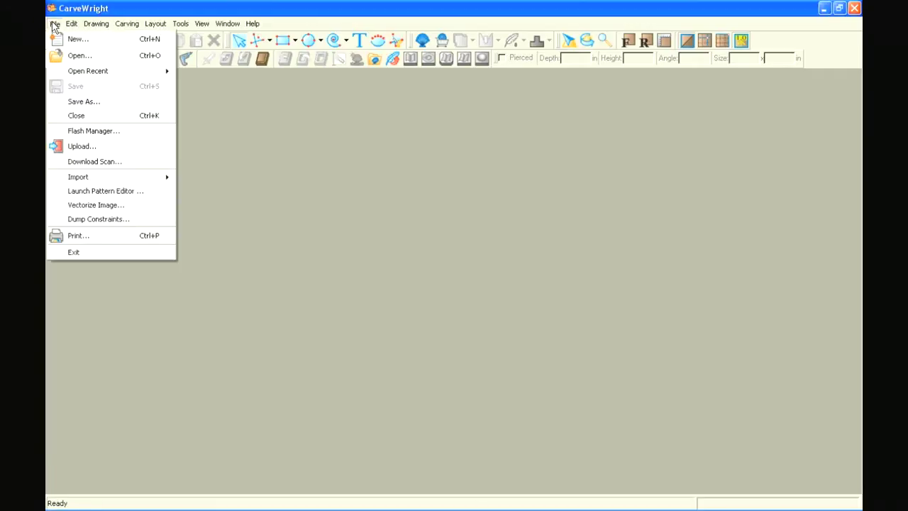
mouse_move(78, 177)
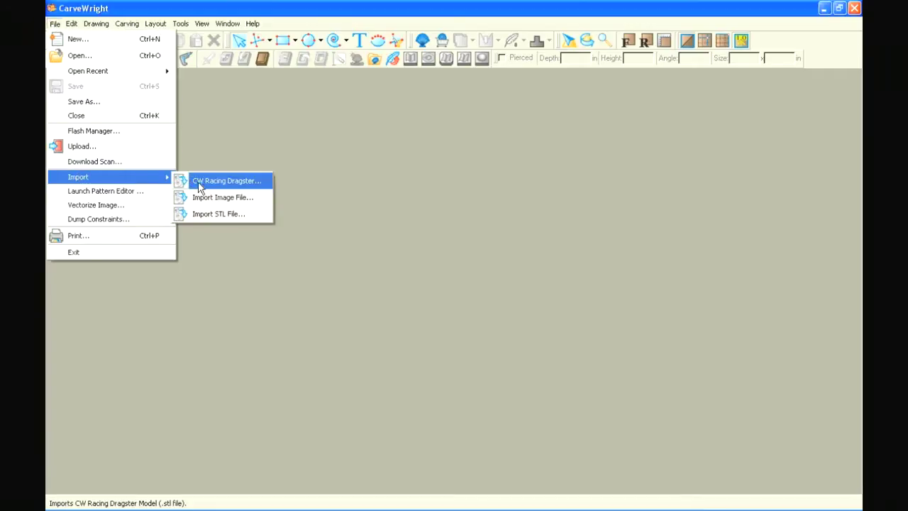
left_click(202, 215)
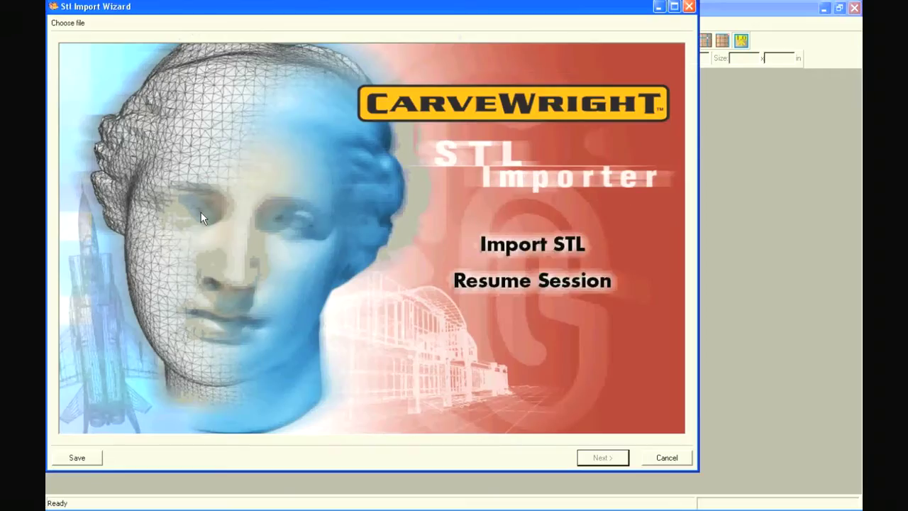
- Choose Import STL and open the CAT model file in the wizard
left_click(541, 247)
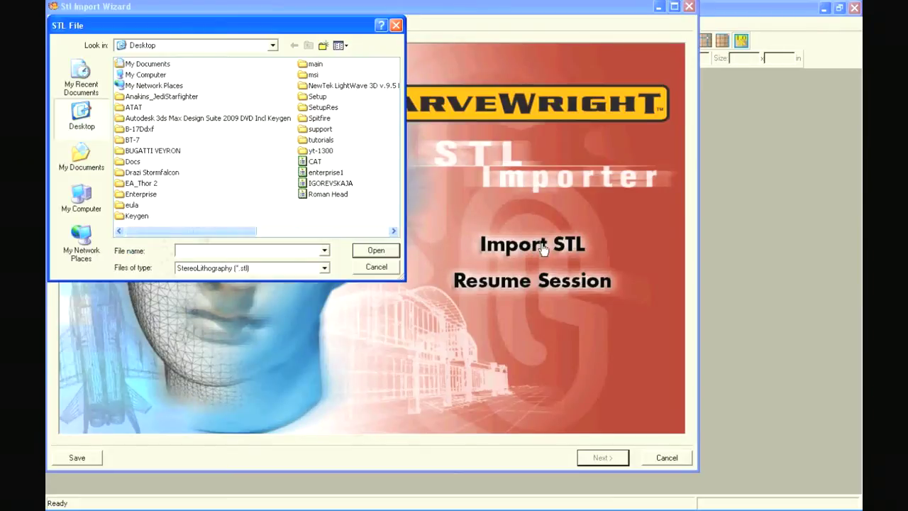
left_click(314, 162)
left_click(377, 251)
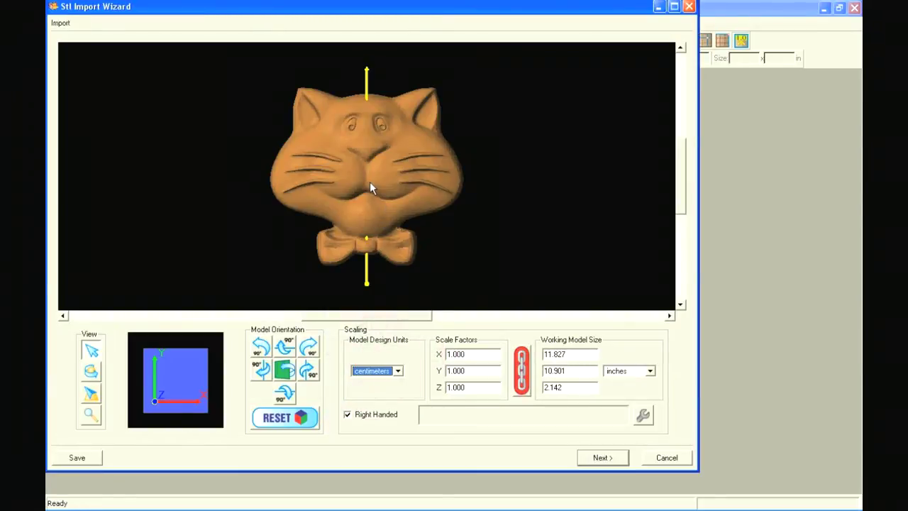
- Orbit the cat-face preview to inspect it from several angles, then return to the front view
mouse_move(369, 182)
left_mouse_down()
mouse_move(515, 186)
mouse_move(373, 165)
mouse_move(295, 169)
mouse_move(249, 224)
mouse_move(158, 163)
mouse_move(104, 156)
mouse_move(276, 192)
mouse_move(464, 182)
mouse_move(374, 177)
mouse_move(270, 188)
left_mouse_up()
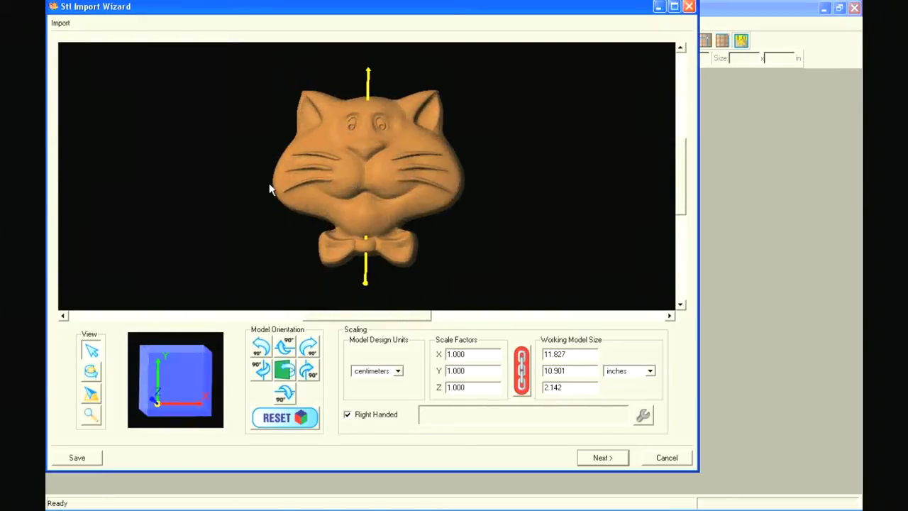
mouse_move(178, 375)
left_mouse_down()
mouse_move(201, 359)
mouse_move(190, 378)
mouse_move(149, 388)
mouse_move(178, 385)
mouse_move(192, 360)
left_mouse_up()
left_click(192, 360)
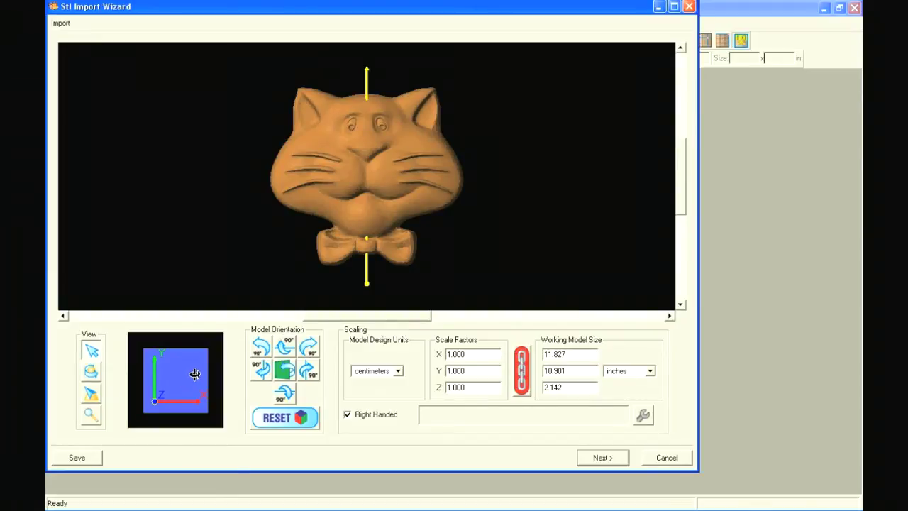
mouse_move(192, 369)
left_mouse_down()
mouse_move(178, 377)
mouse_move(170, 365)
mouse_move(187, 348)
mouse_move(203, 354)
mouse_move(202, 371)
mouse_move(182, 377)
mouse_move(180, 390)
left_mouse_up()
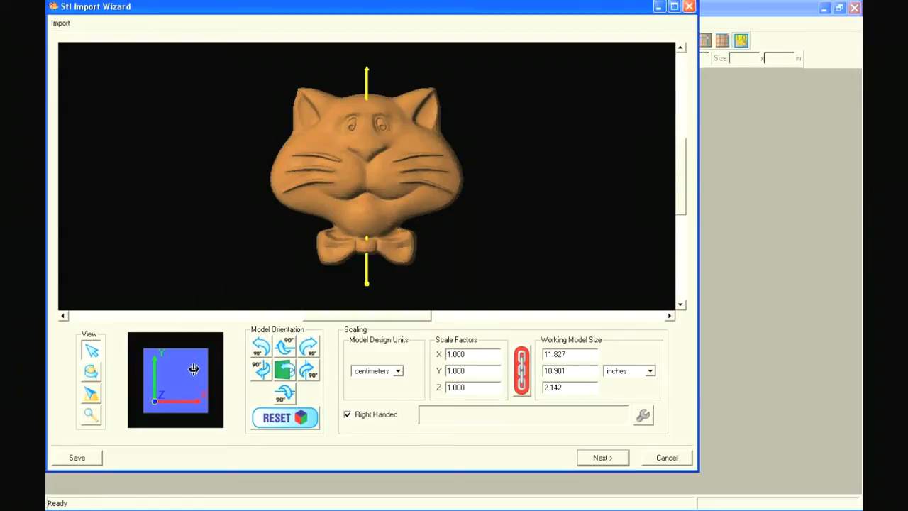
left_click_drag(194, 367, 148, 396)
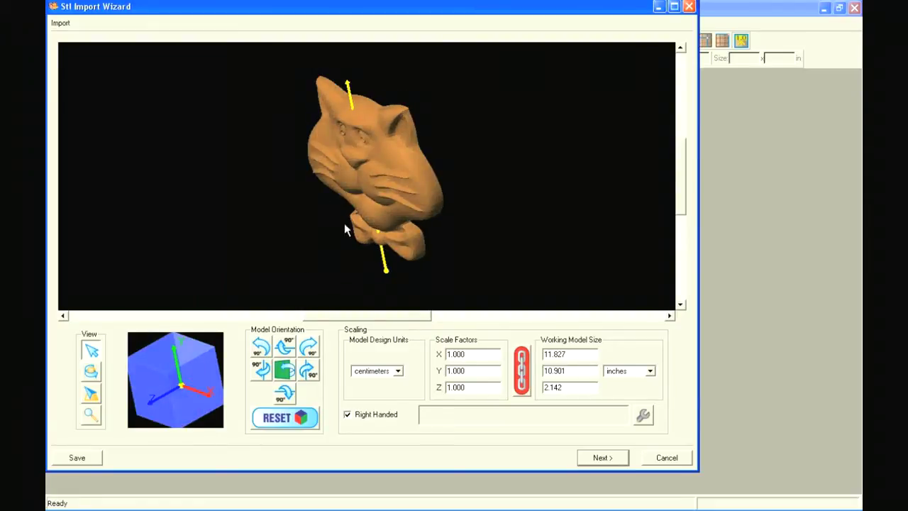
mouse_move(378, 174)
left_mouse_down()
mouse_move(456, 142)
mouse_move(498, 150)
mouse_move(527, 141)
mouse_move(504, 133)
left_mouse_up()
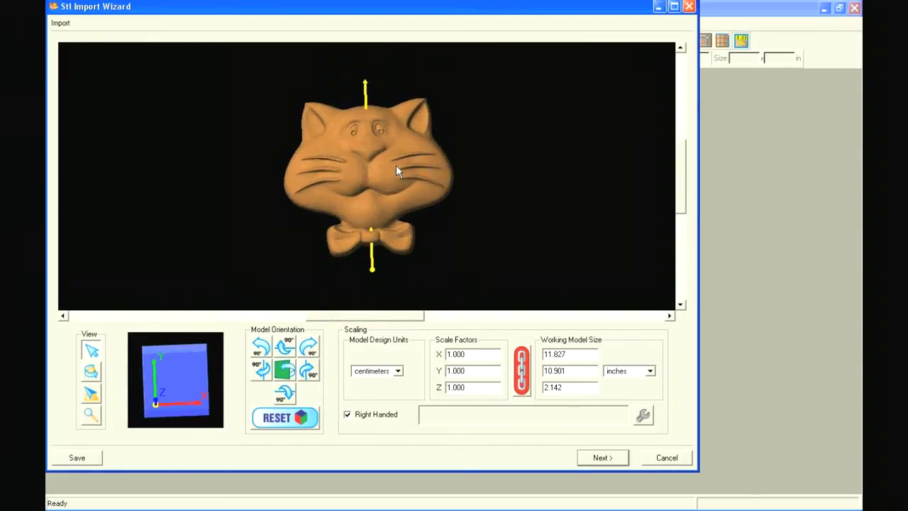
left_click_drag(396, 171, 409, 174)
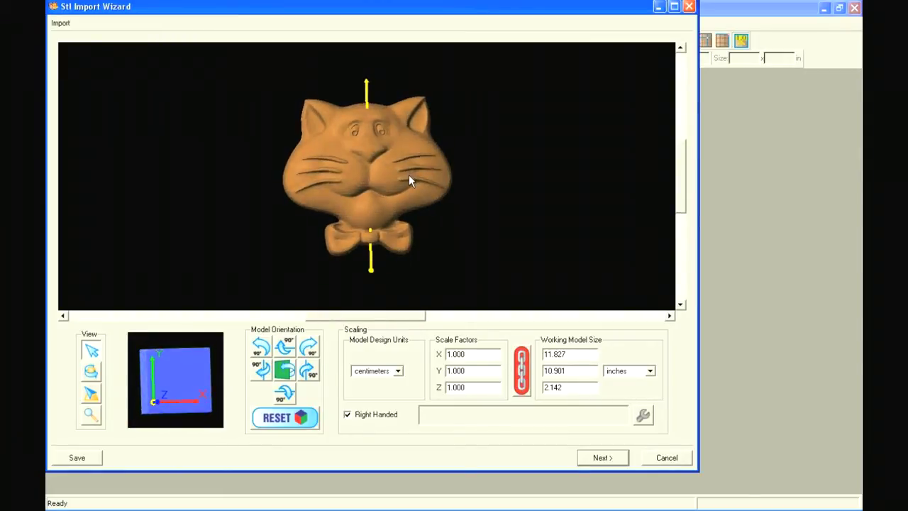
left_click(310, 370)
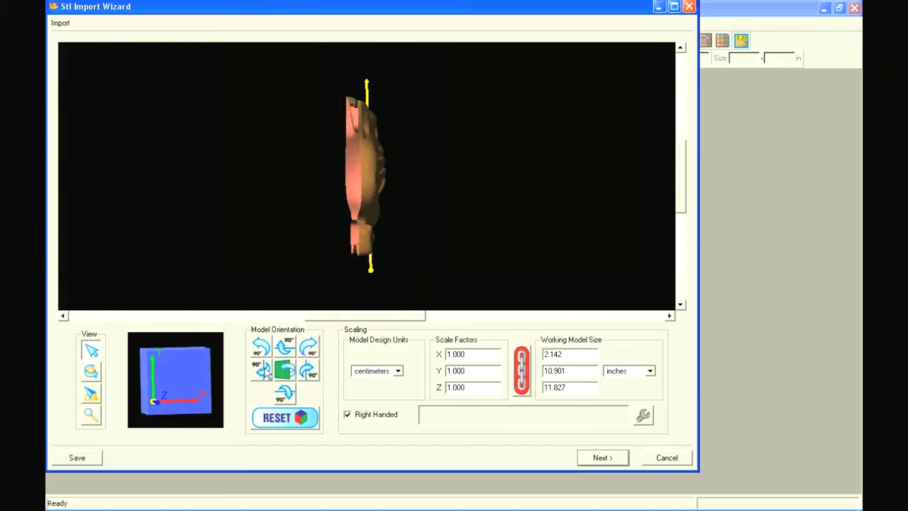
left_click(264, 370)
left_click(264, 346)
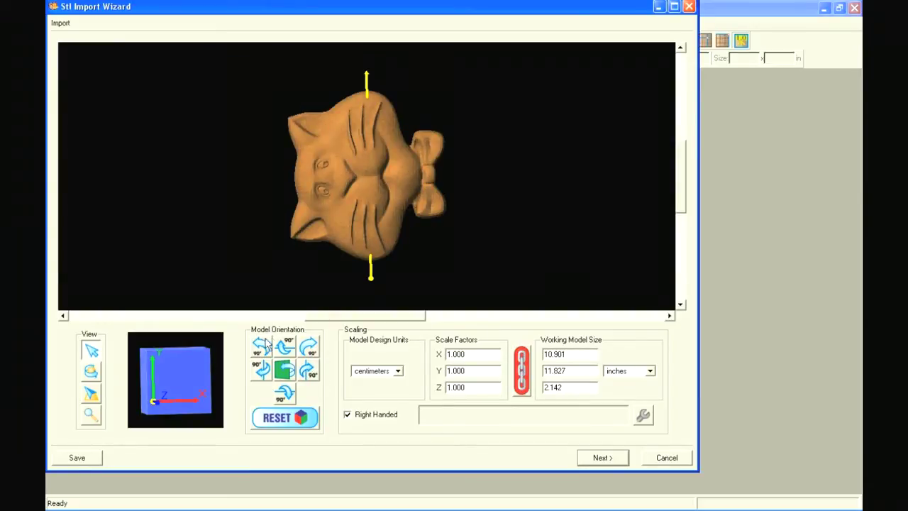
left_click(317, 348)
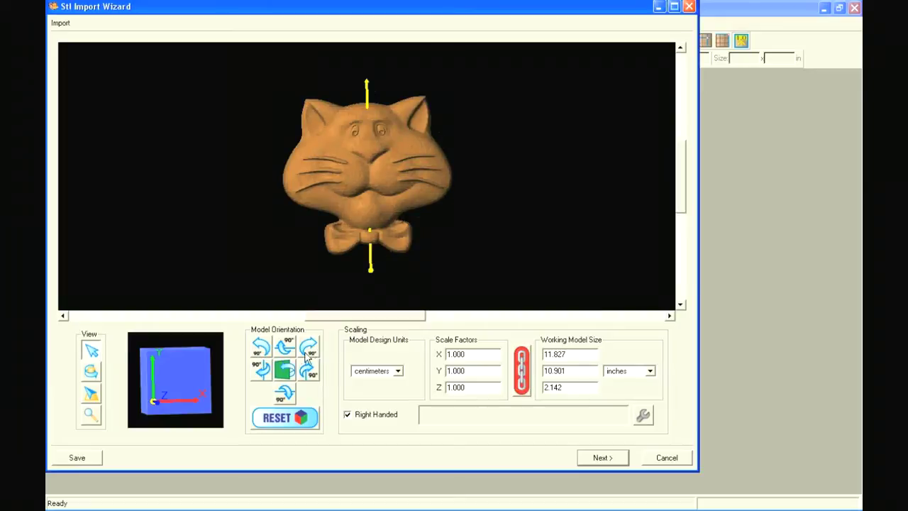
left_click_drag(189, 366, 208, 381)
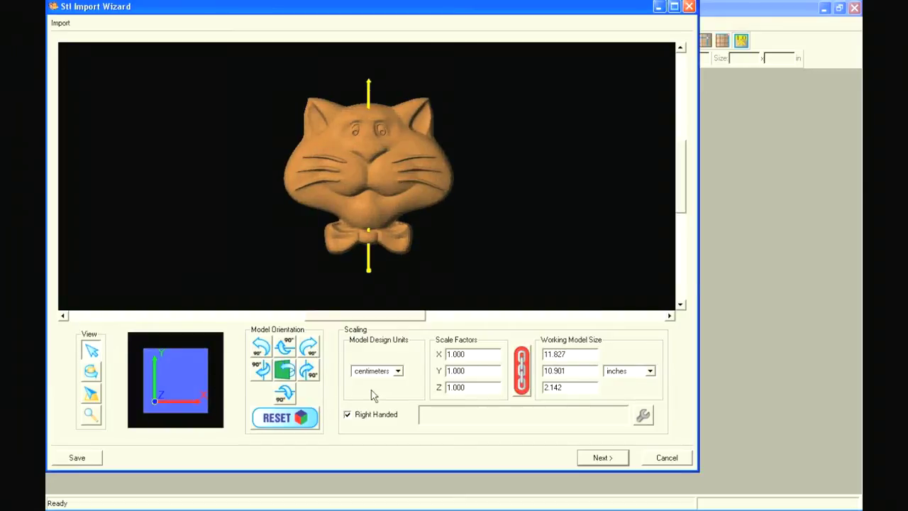
left_click(401, 370)
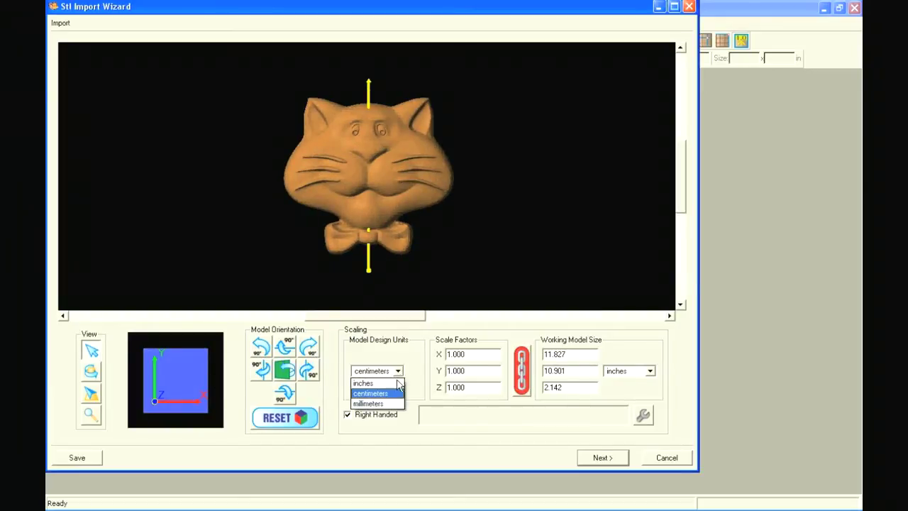
left_click(392, 394)
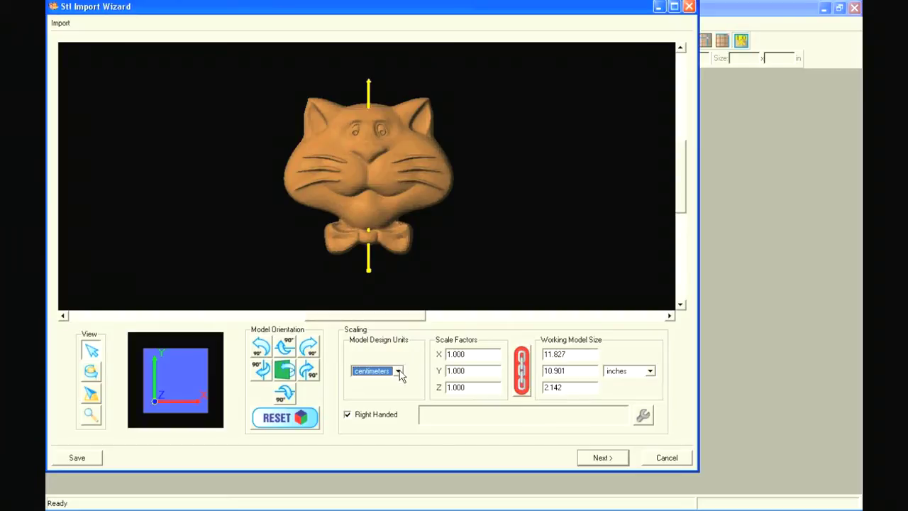
left_click(399, 372)
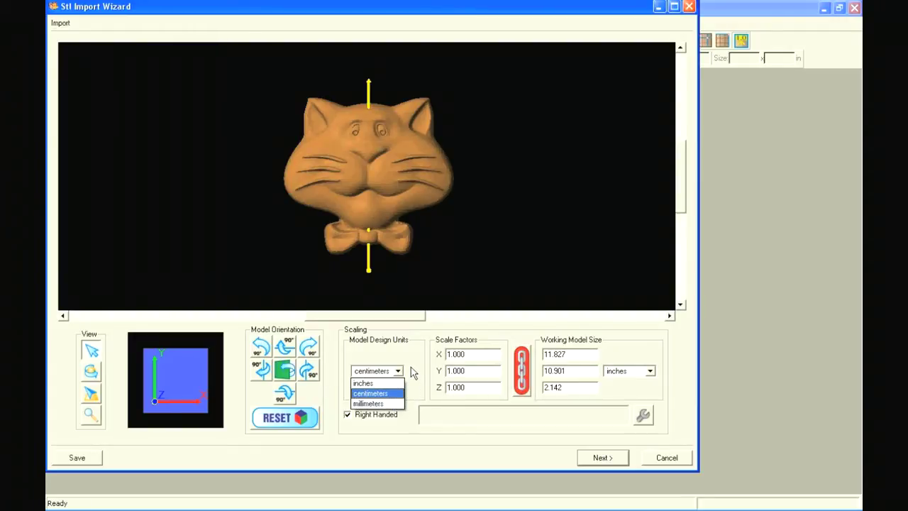
left_click(414, 372)
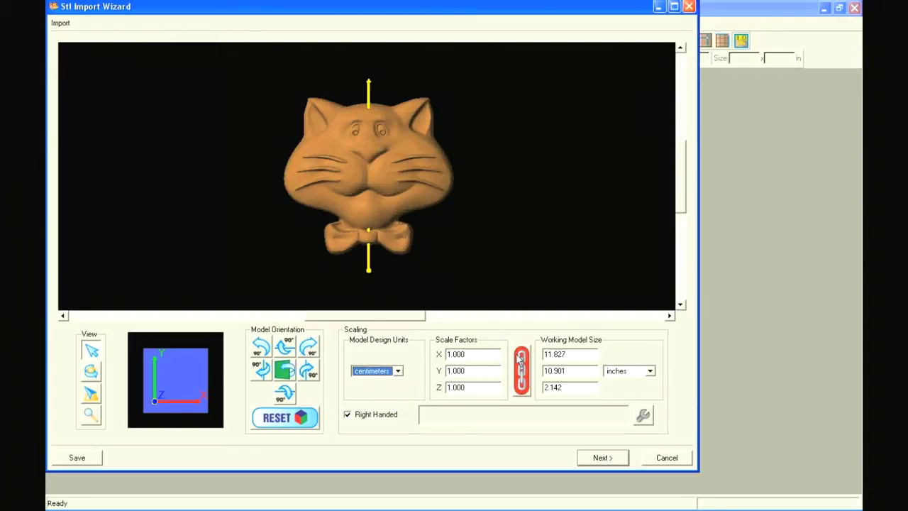
left_click(585, 354)
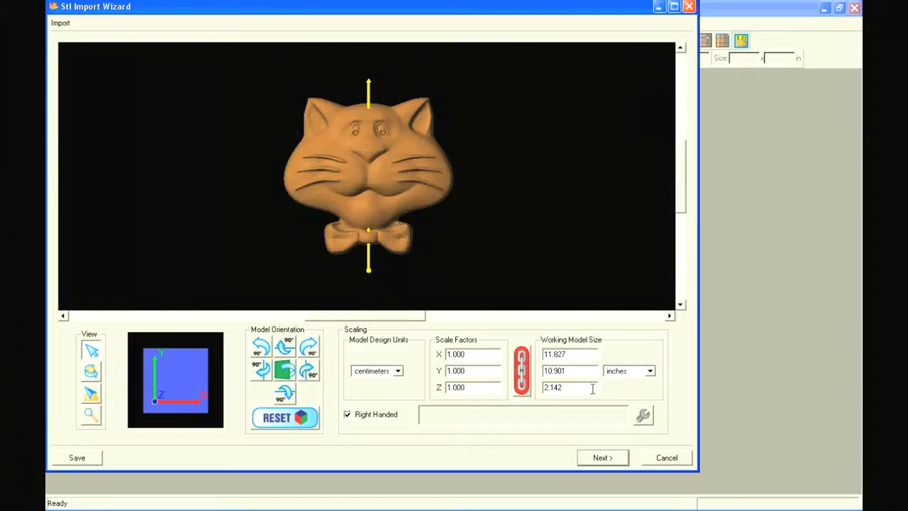
left_click(650, 371)
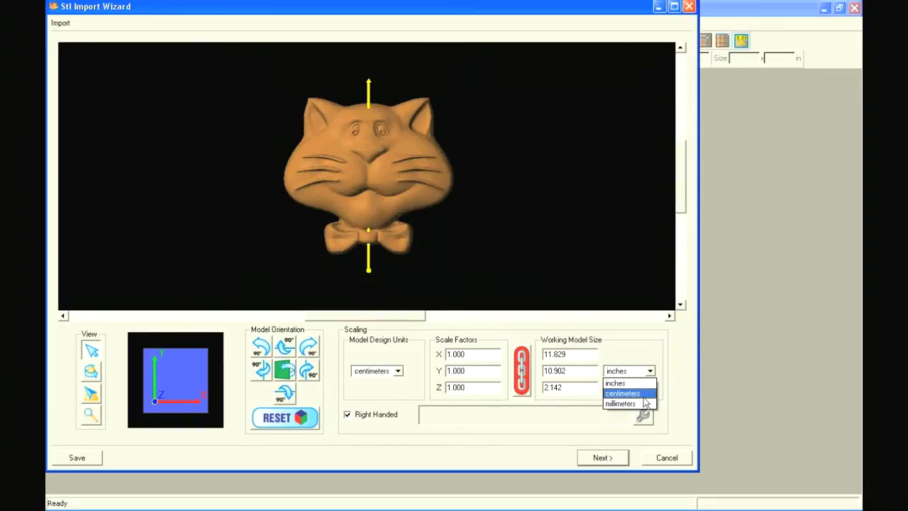
left_click(645, 384)
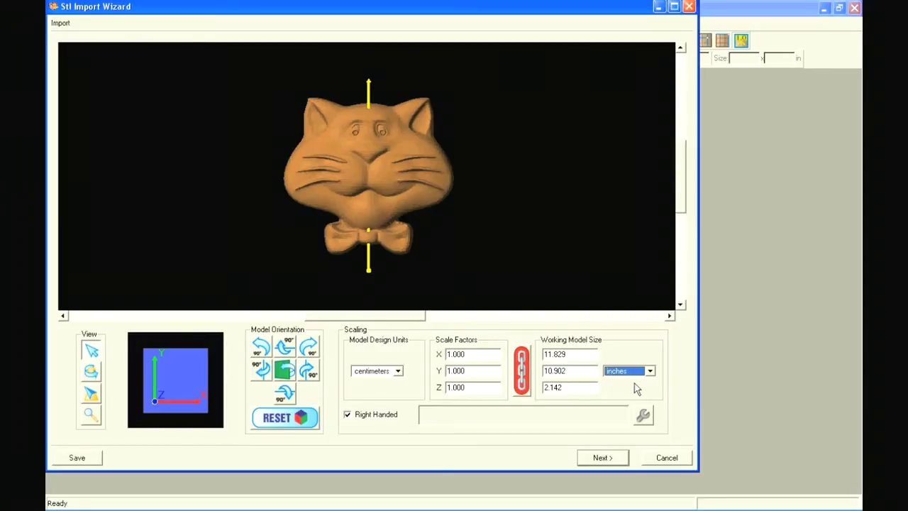
left_click(557, 386)
- Set the cat's Z depth to 0.750 inches (4.142 × 3.817) and advance to slicing
left_click_drag(566, 389, 538, 388)
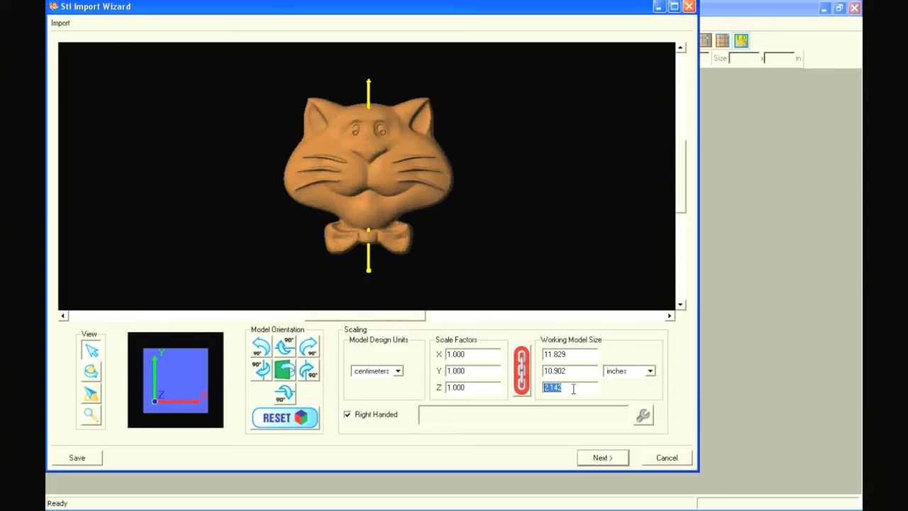
type(".750")
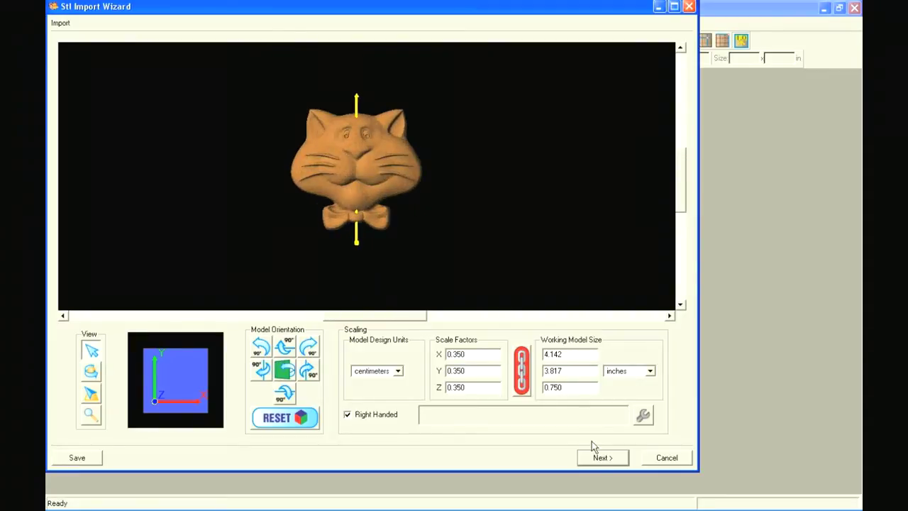
left_click(601, 459)
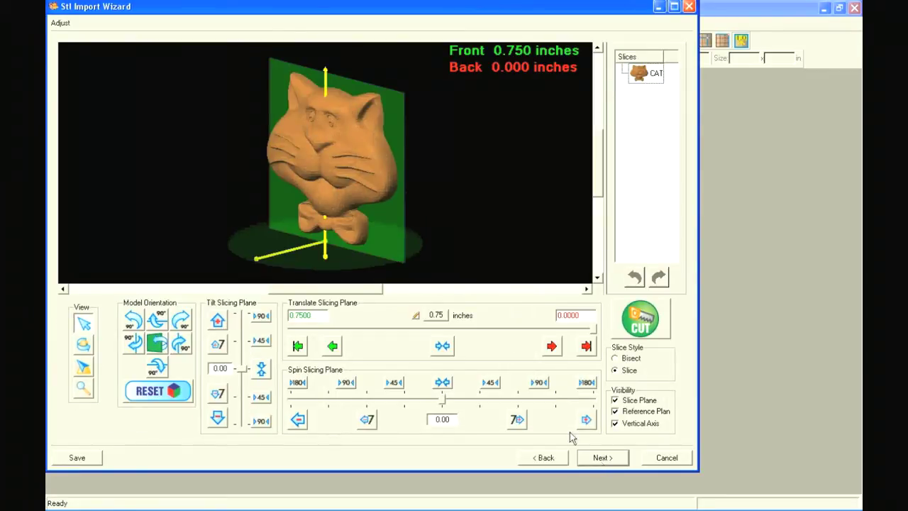
mouse_move(332, 185)
left_mouse_down()
mouse_move(467, 156)
mouse_move(302, 171)
mouse_move(345, 159)
left_mouse_up()
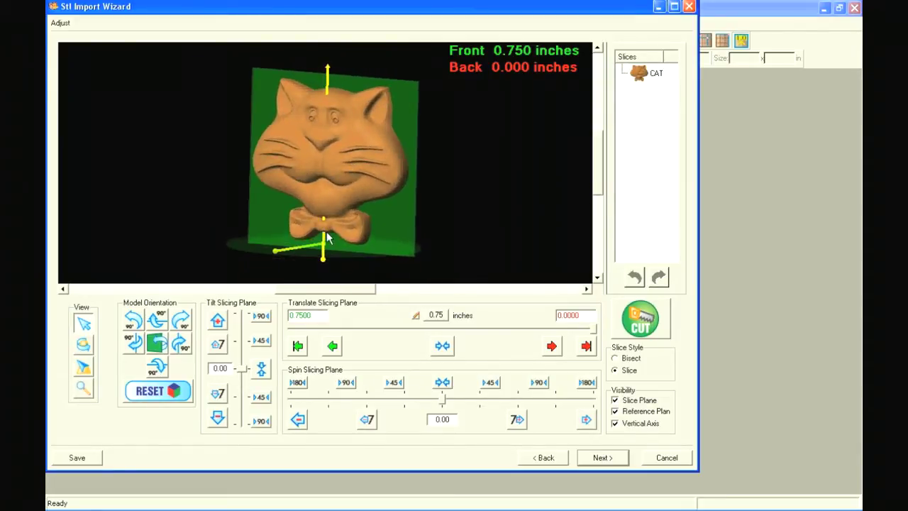
mouse_move(327, 232)
left_mouse_down()
mouse_move(337, 246)
mouse_move(413, 241)
left_mouse_up()
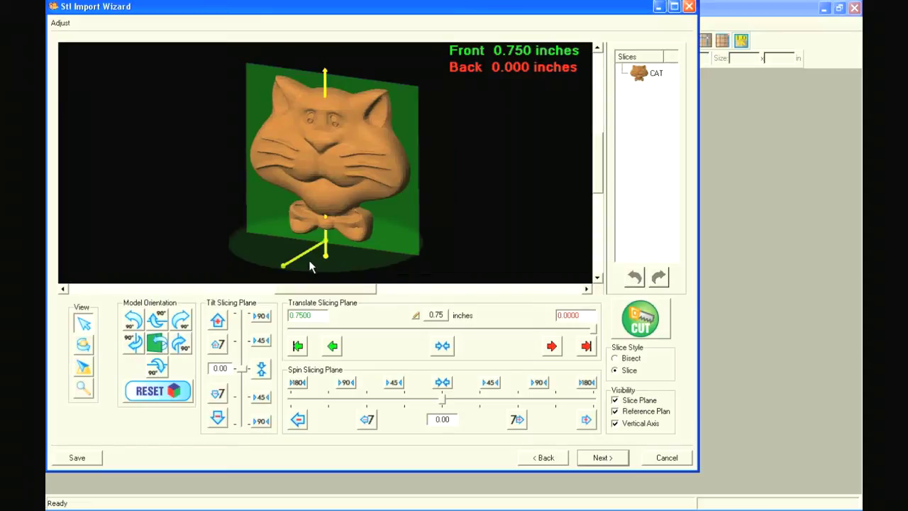
mouse_move(379, 209)
left_mouse_down()
mouse_move(372, 197)
mouse_move(393, 183)
mouse_move(375, 198)
left_mouse_up()
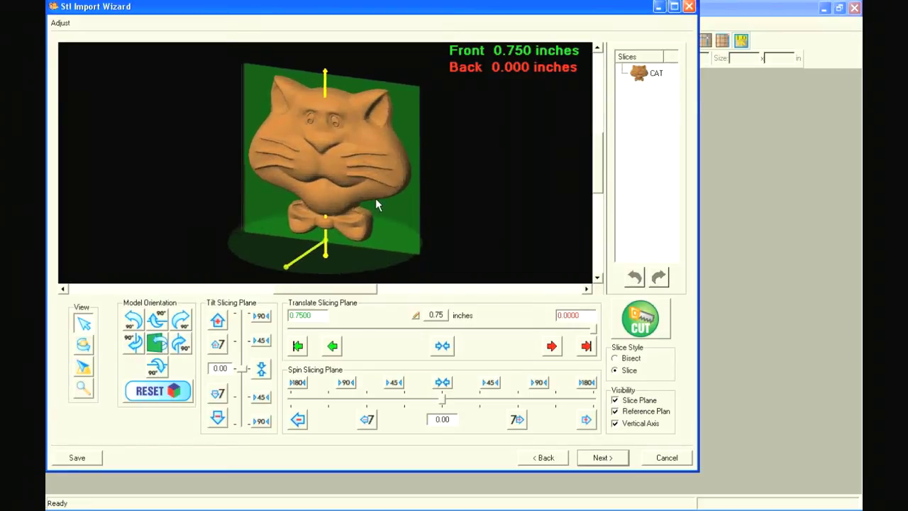
left_click(615, 412)
left_click(615, 411)
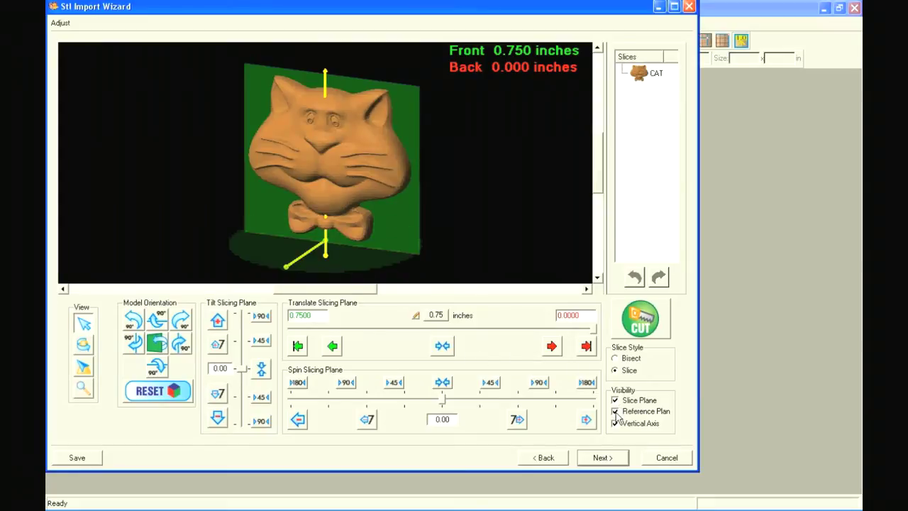
left_click(615, 400)
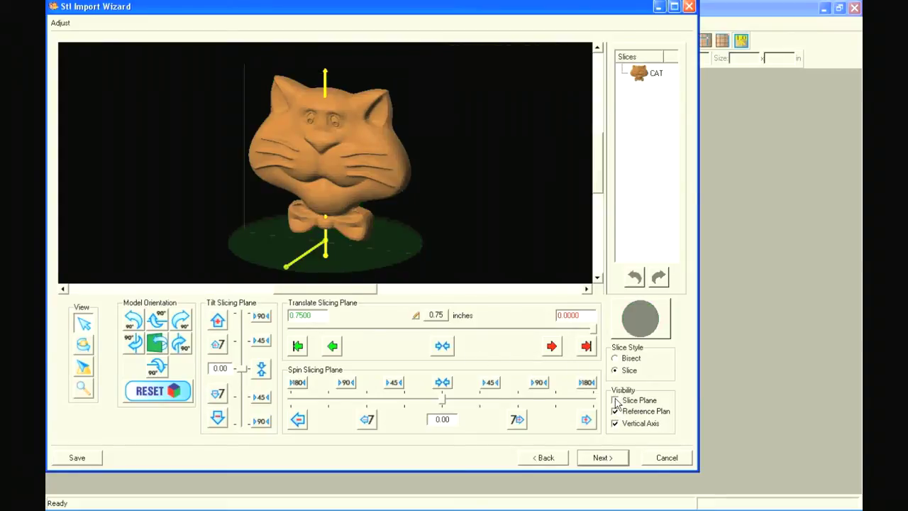
left_click(615, 423)
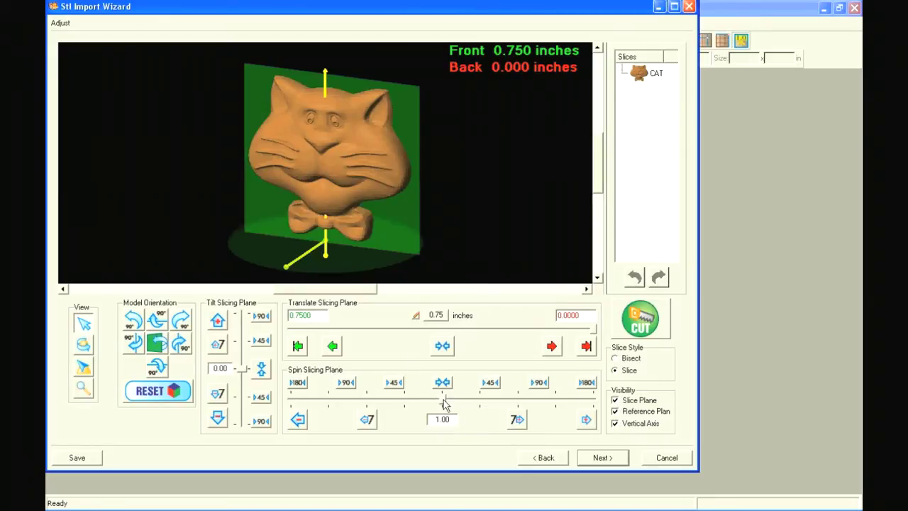
left_click_drag(442, 400, 506, 402)
left_click(490, 383)
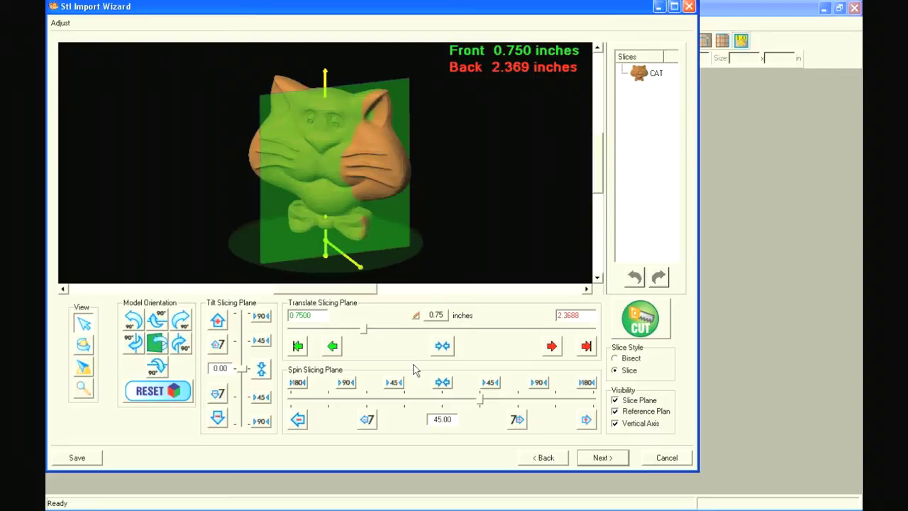
left_click(442, 382)
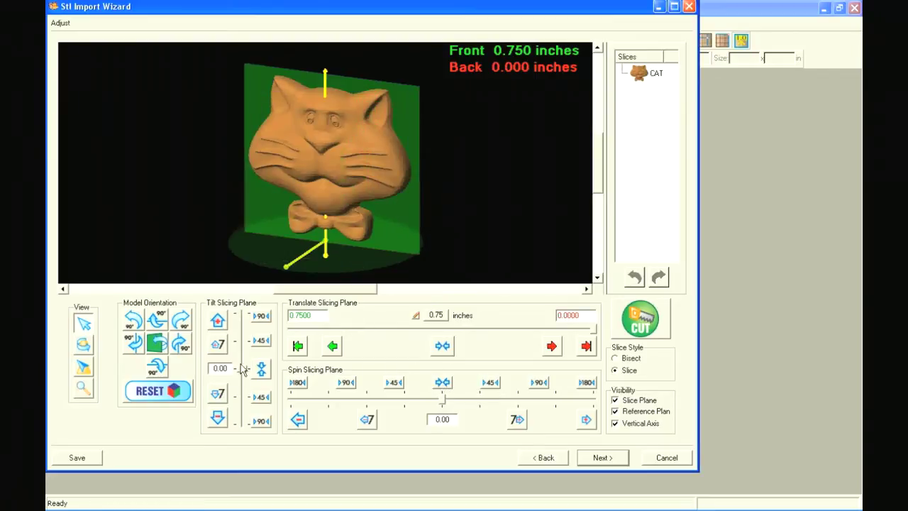
mouse_move(241, 368)
left_mouse_down()
mouse_move(240, 349)
mouse_move(238, 386)
left_mouse_up()
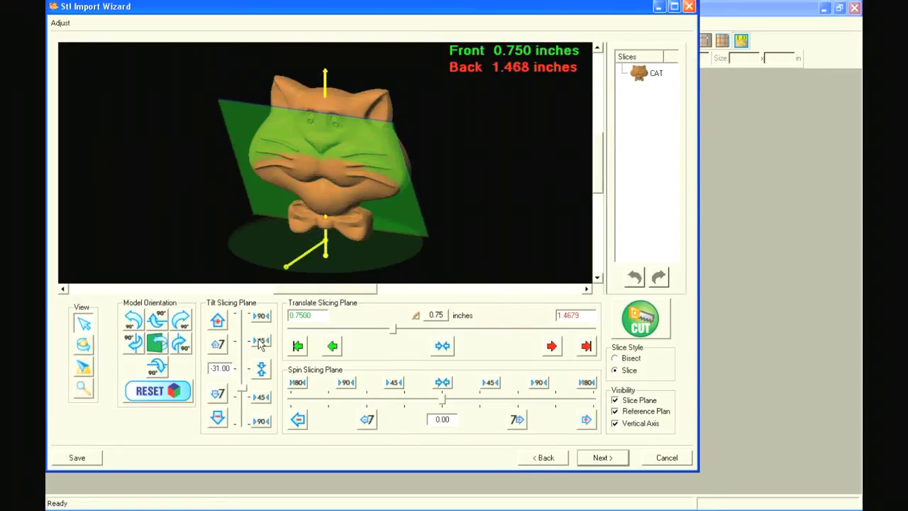
left_click(261, 342)
left_click(261, 369)
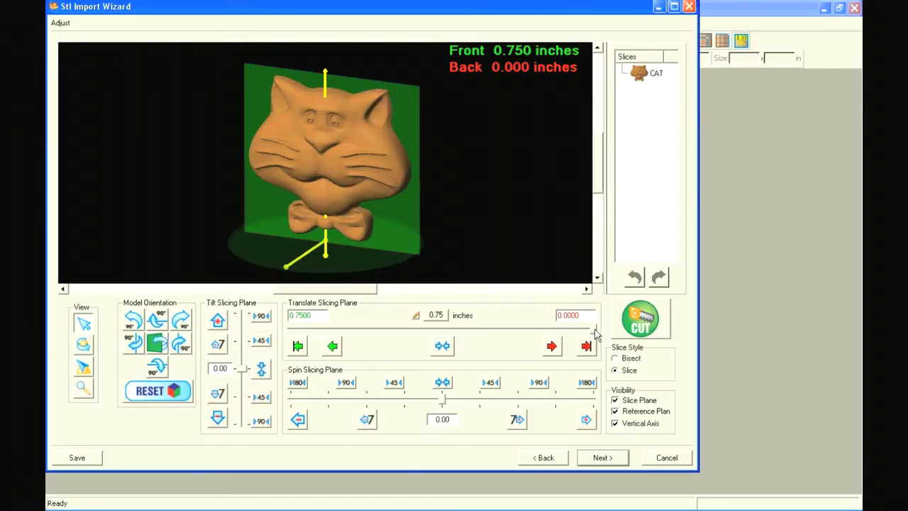
mouse_move(594, 335)
left_mouse_down()
mouse_move(399, 330)
mouse_move(454, 318)
mouse_move(600, 332)
left_mouse_up()
mouse_move(595, 332)
left_mouse_down()
mouse_move(448, 331)
mouse_move(602, 329)
left_mouse_up()
- Advance to Confirm Import and select the CAT pattern to preview its relief
left_click(604, 456)
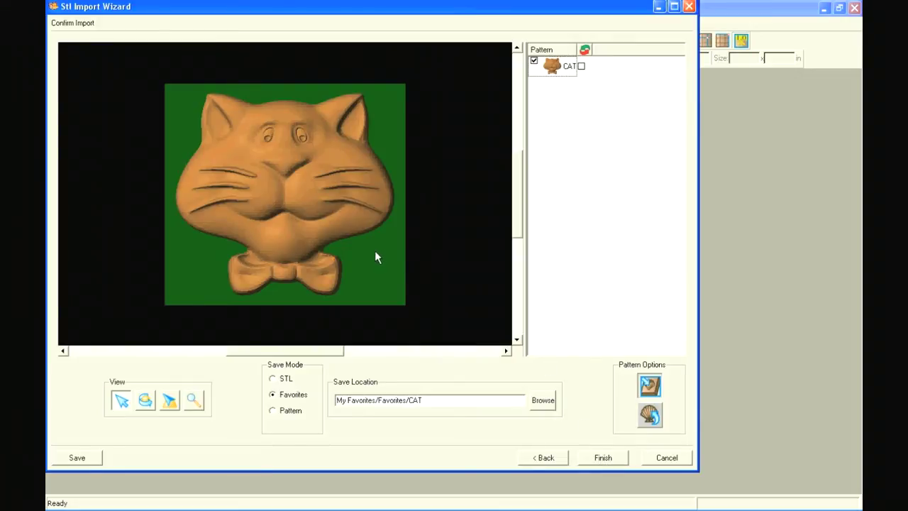
left_click(558, 65)
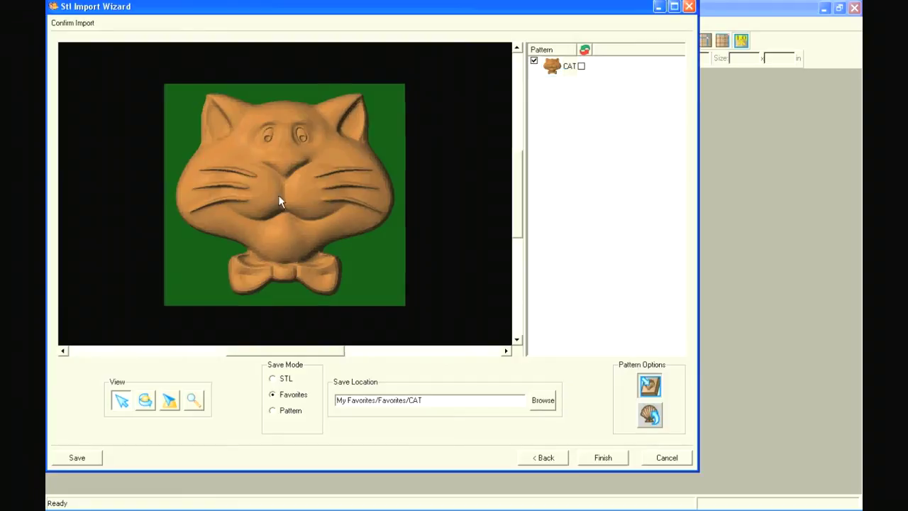
mouse_move(279, 202)
left_mouse_down()
mouse_move(350, 178)
mouse_move(270, 207)
left_mouse_up()
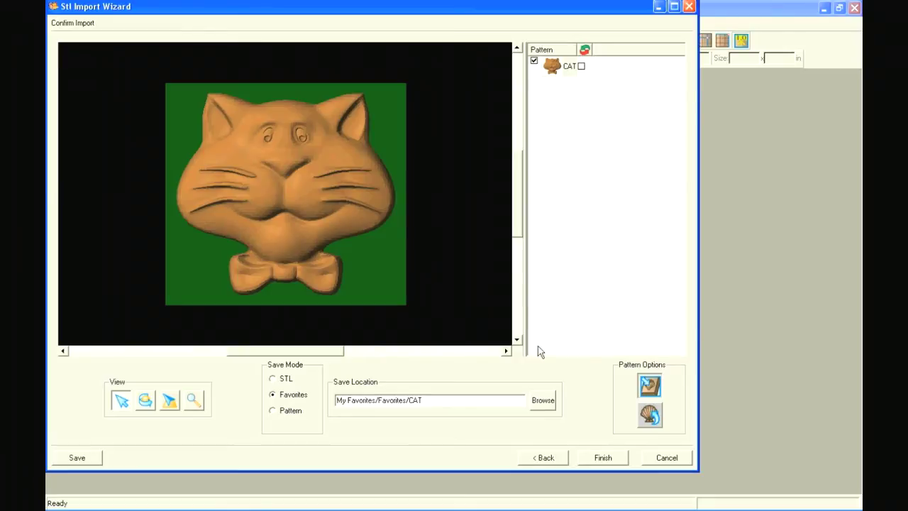
- Try the carve-to-full-depth and other pattern options, revert both, and finish the import
left_click(647, 390)
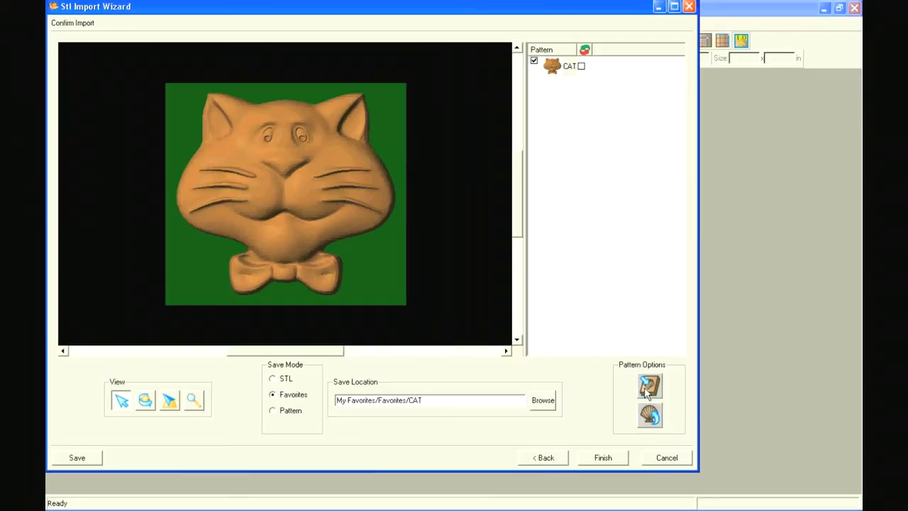
left_click(647, 391)
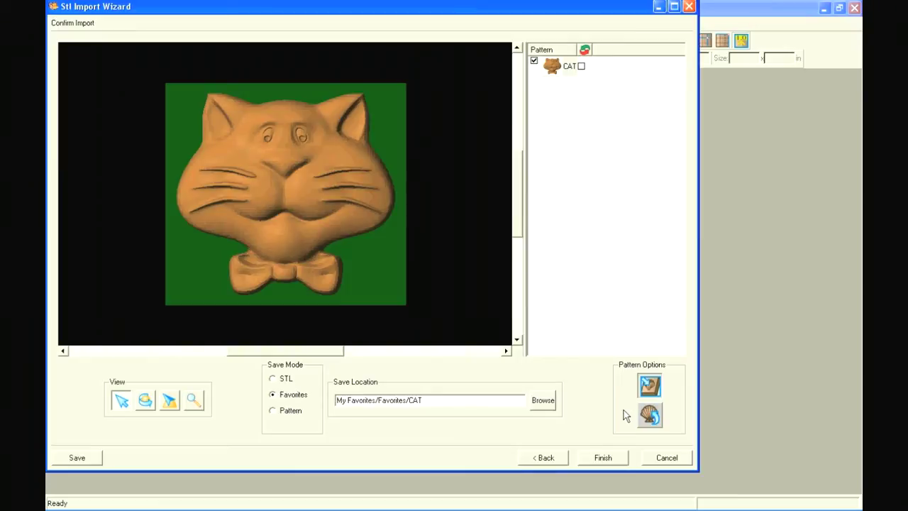
left_click(651, 415)
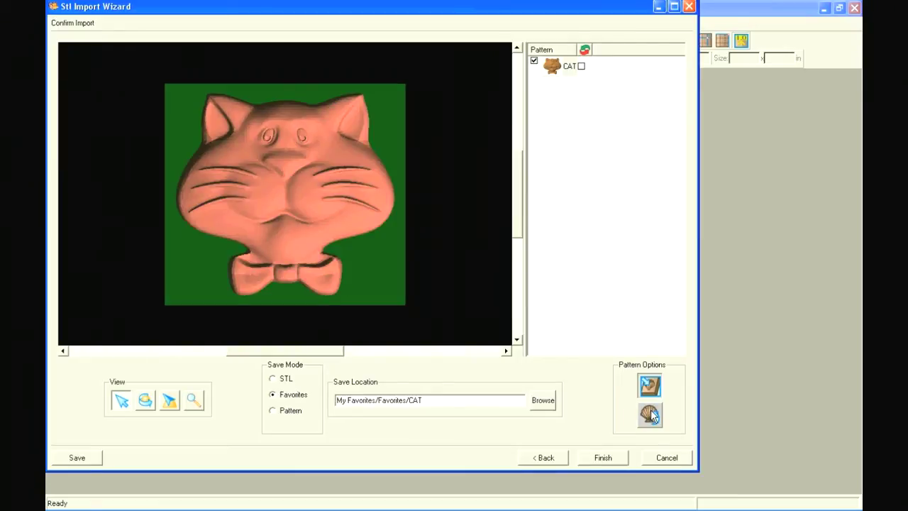
left_click(652, 415)
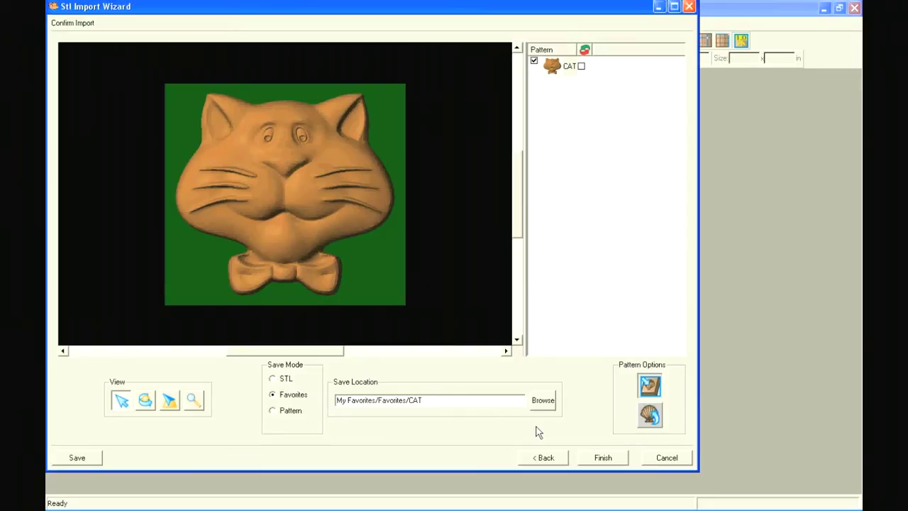
left_click(597, 457)
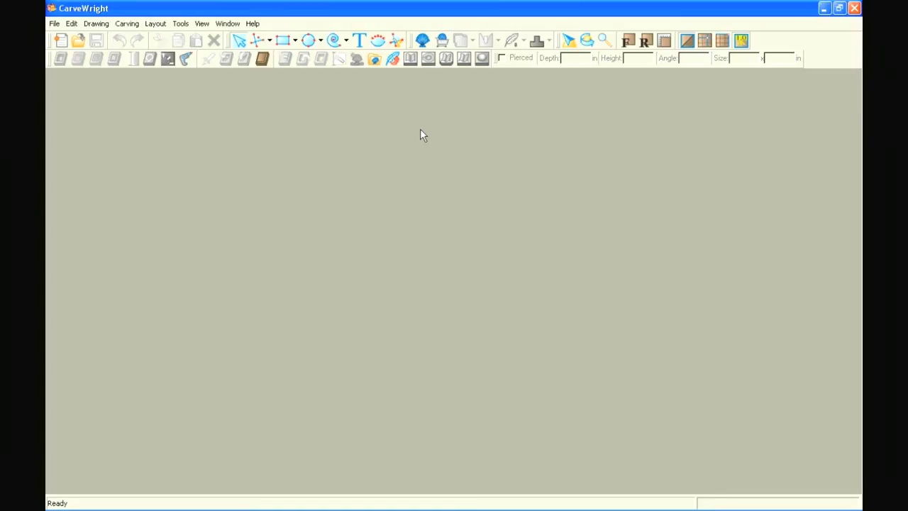
- Create a new 12 × 8 × 0.75-inch board and select CAT under Favorites in the Pattern Tool
left_click(60, 40)
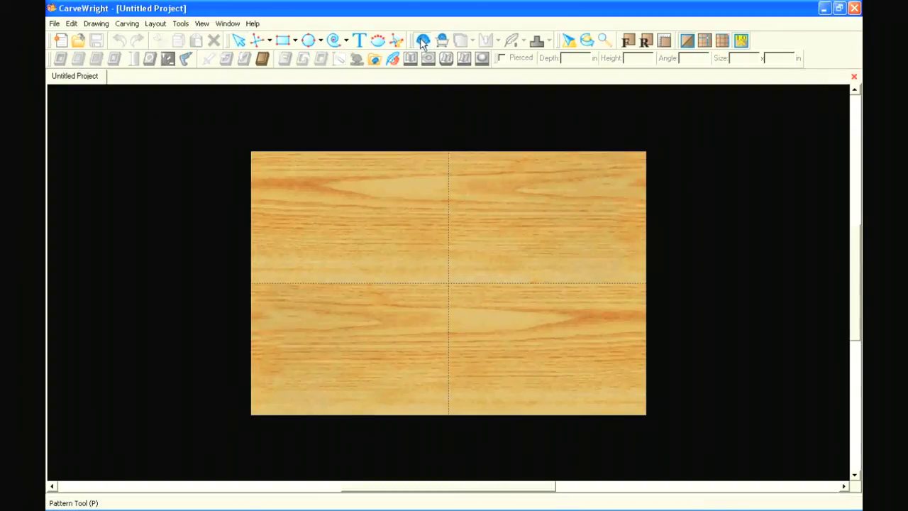
left_click(422, 41)
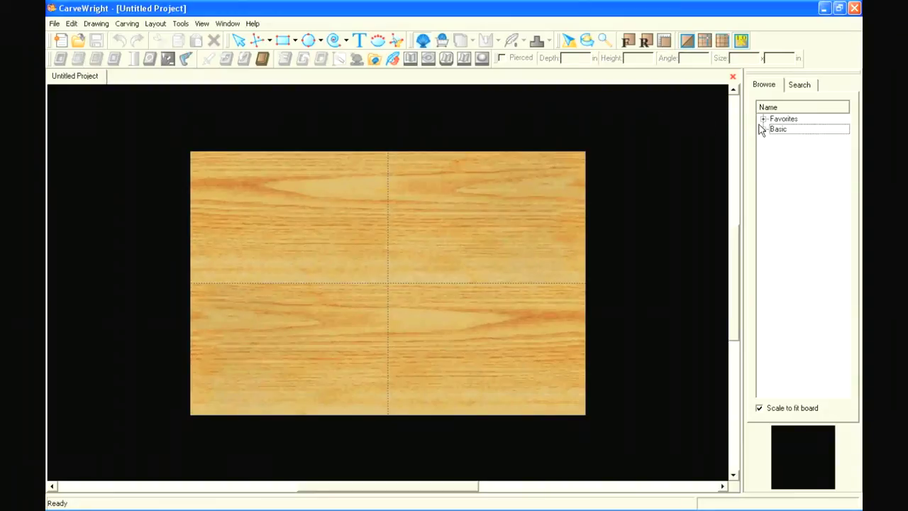
left_click(763, 119)
left_click(776, 129)
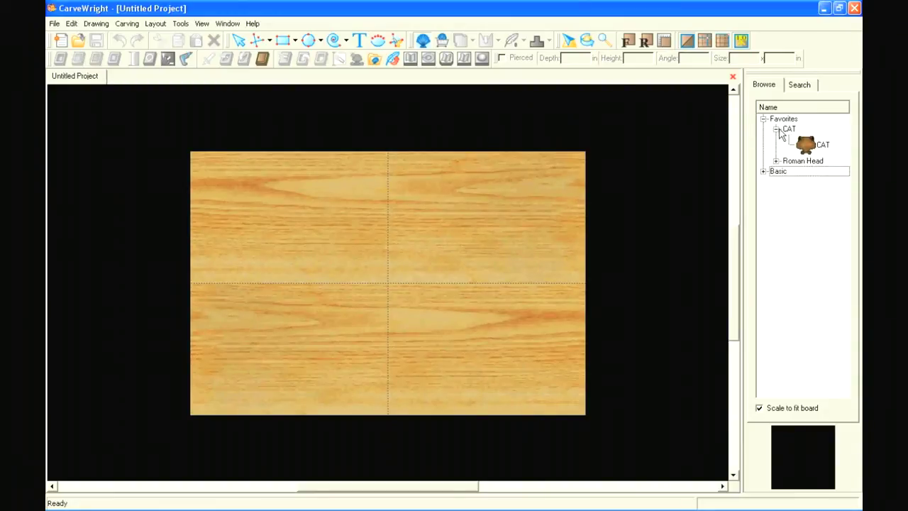
left_click(809, 144)
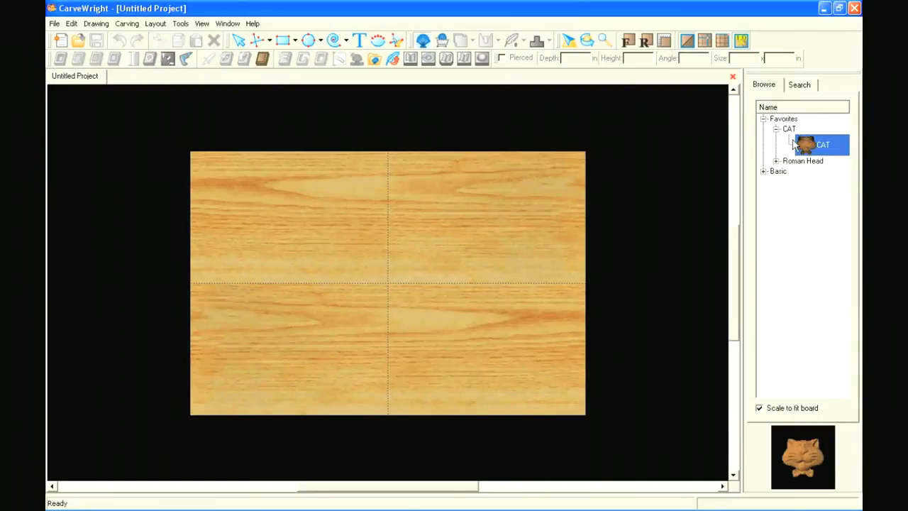
- Drag the CAT pattern to the board's centre and select the placed relief
left_click_drag(793, 144, 387, 280)
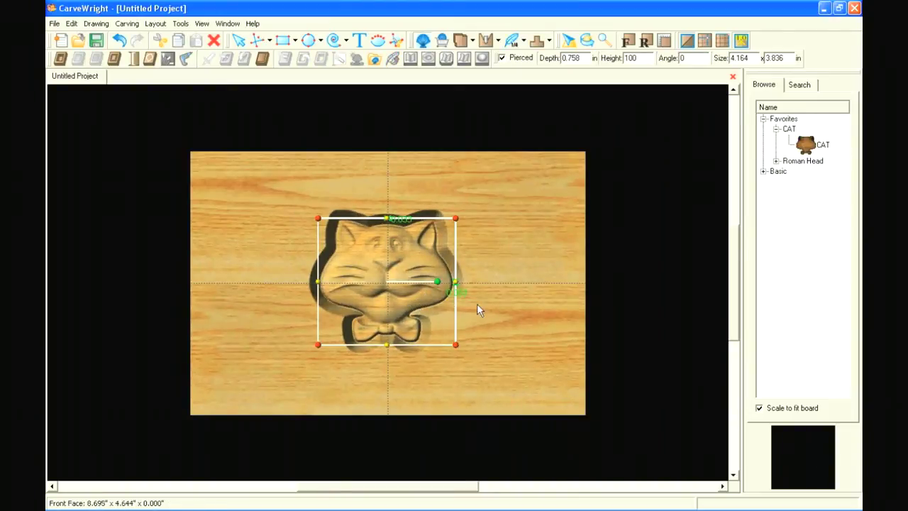
scroll(425, 305, "up", 3)
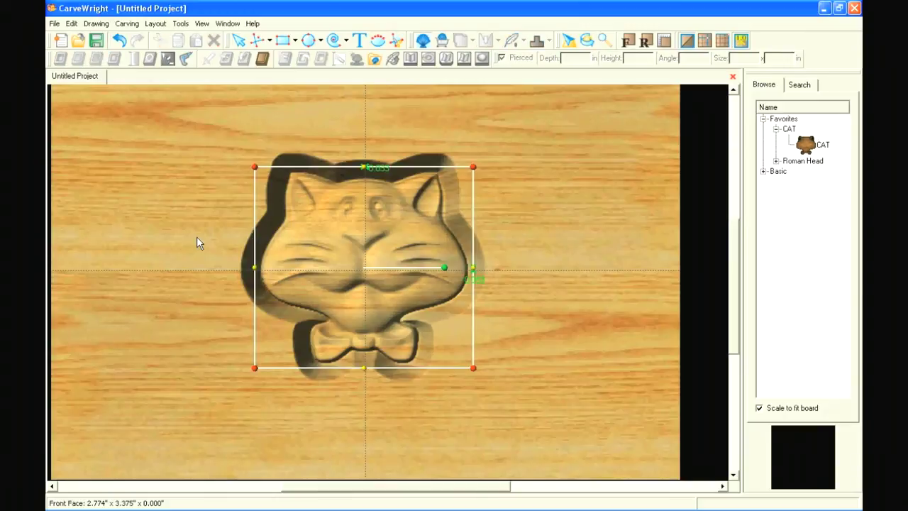
left_click(196, 236)
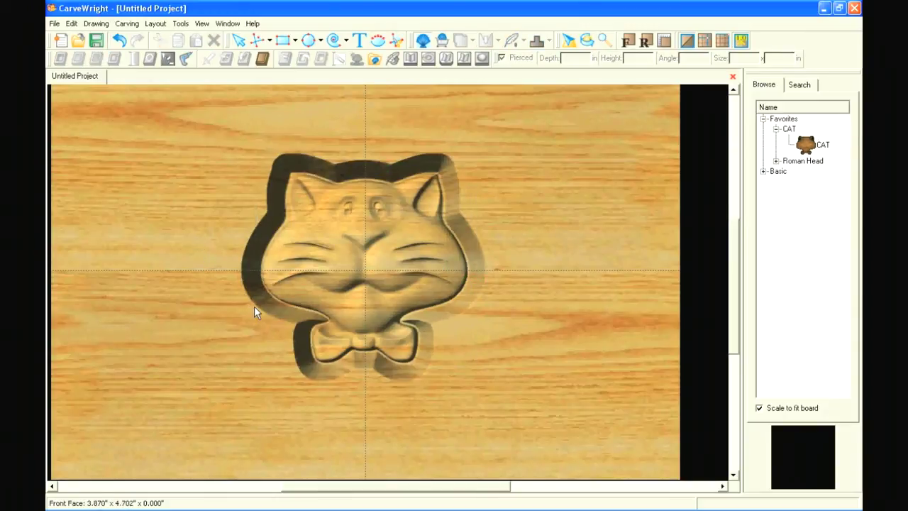
middle_click_drag(248, 316, 332, 276)
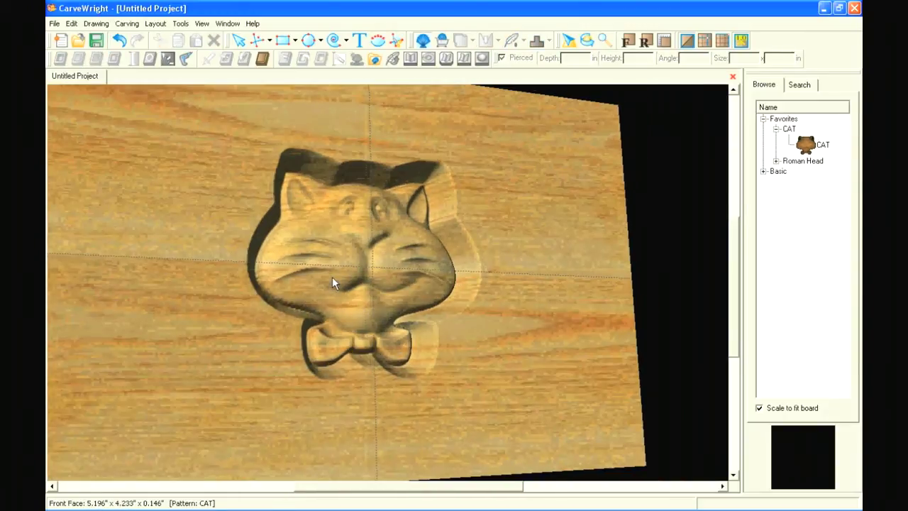
left_click(332, 278)
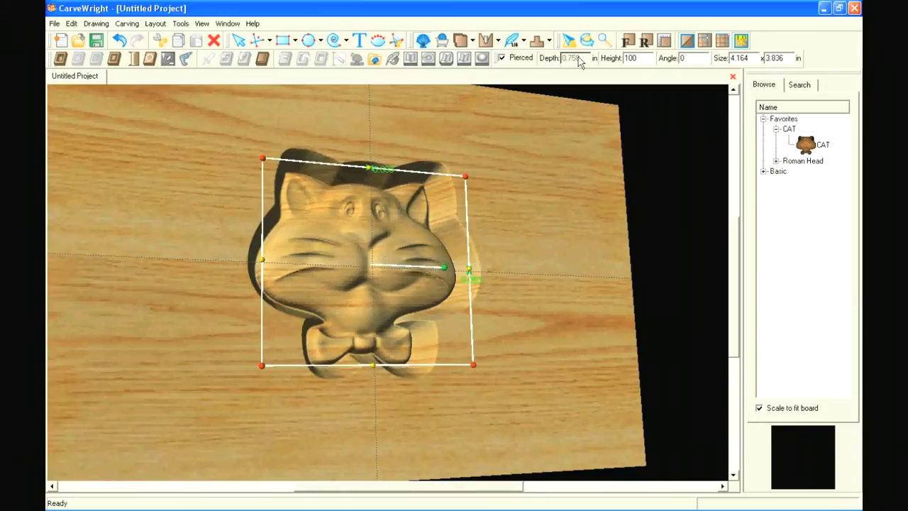
- Turn piercing off for the cat relief and set its depth to 0.500 inches
left_click(502, 59)
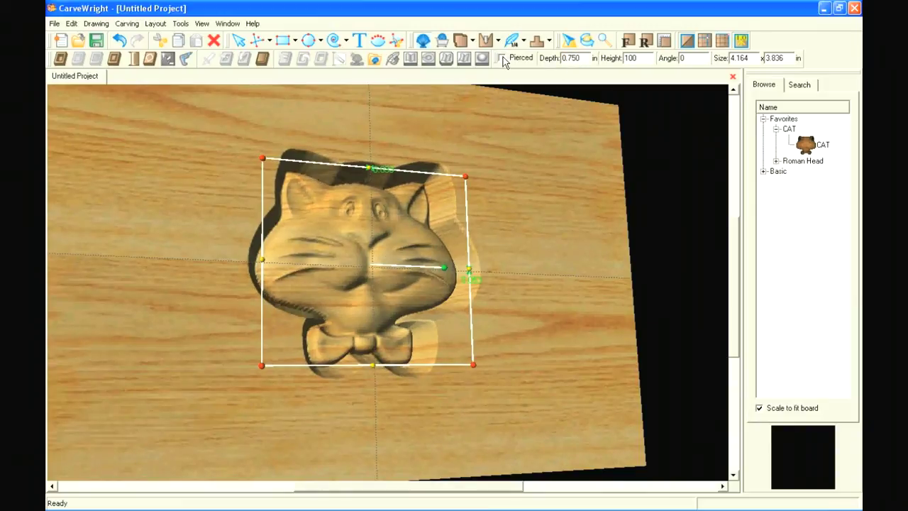
left_click(501, 58)
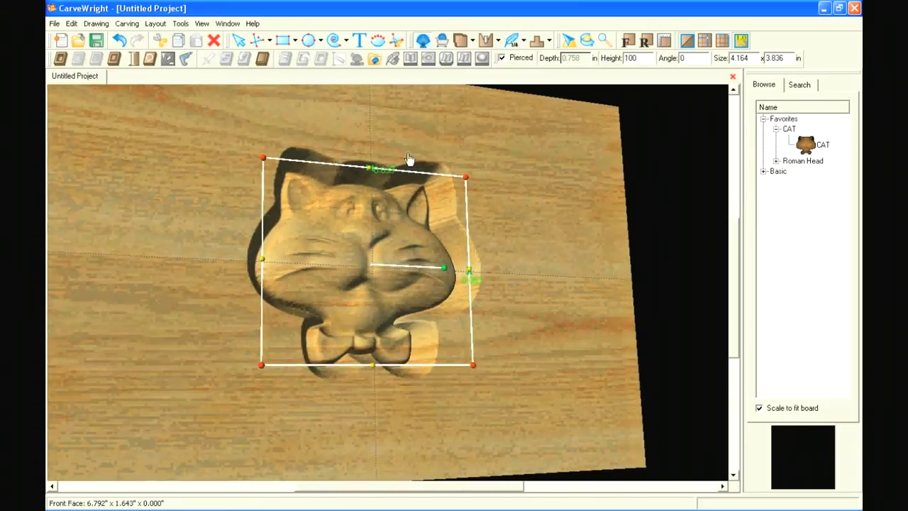
left_click(501, 58)
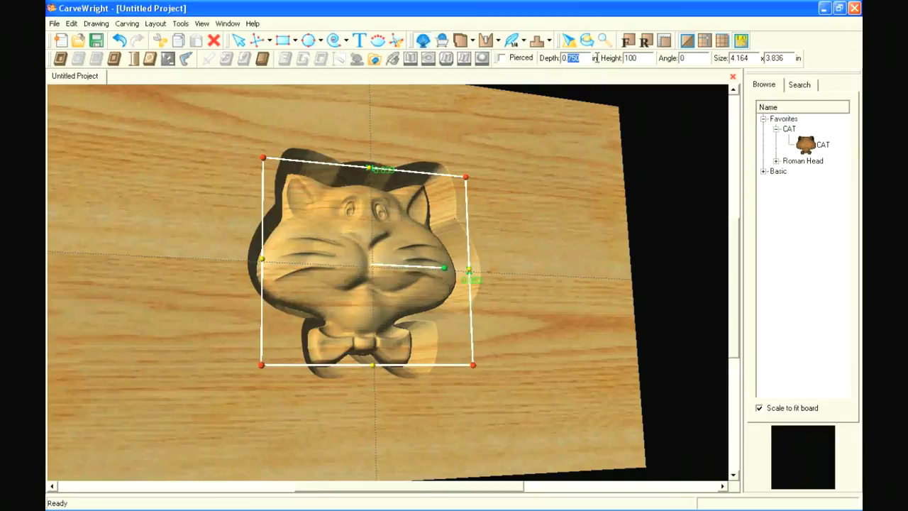
type("0.5")
key("Return")
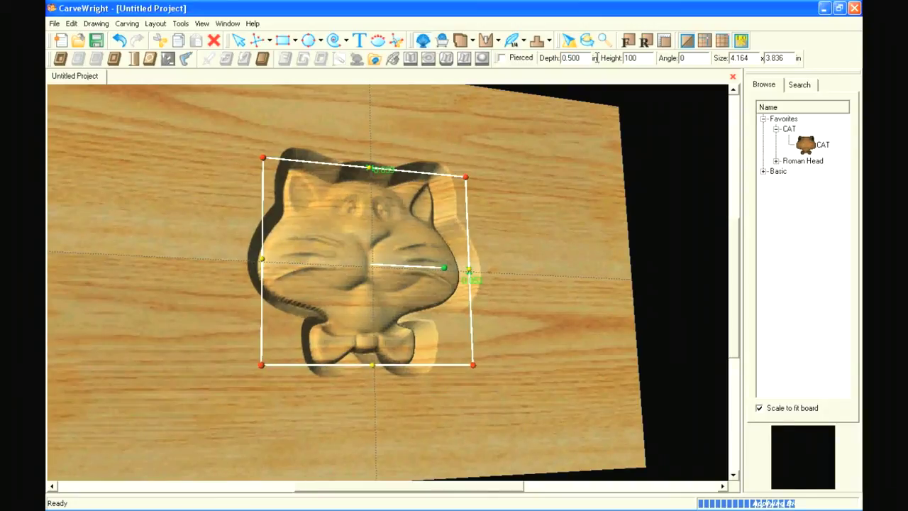